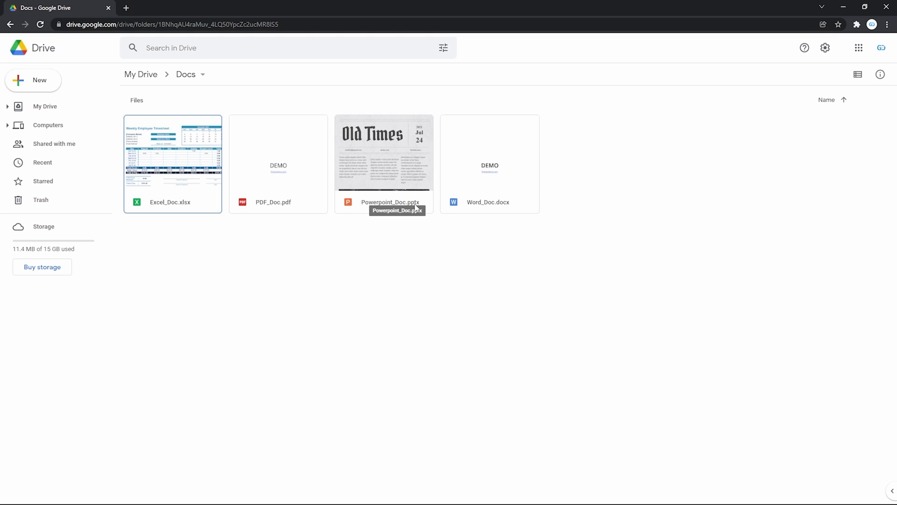
Select the Word, PDF, Excel and PowerPoint files individually, then all together, then only Word_Doc.docx.
{"action": "left_click", "coordinate": [499, 183]}
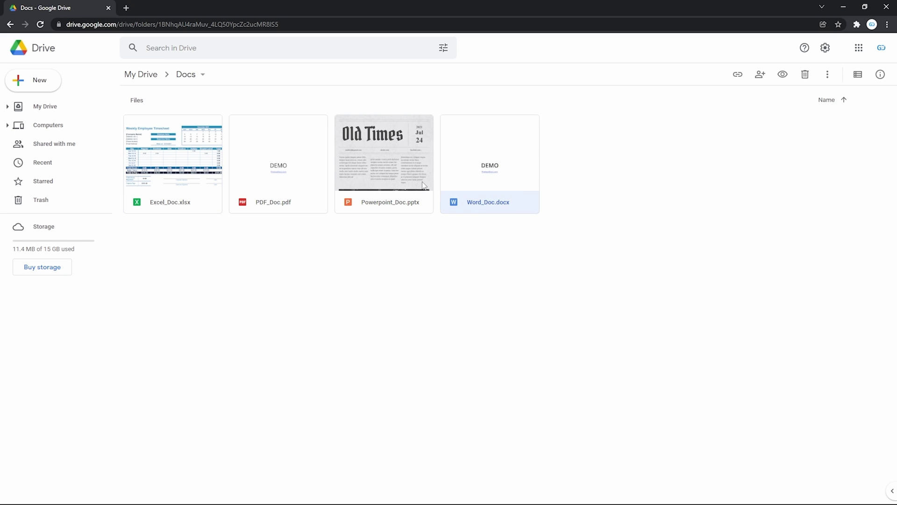
{"action": "left_click", "coordinate": [304, 177]}
{"action": "left_click", "coordinate": [201, 176]}
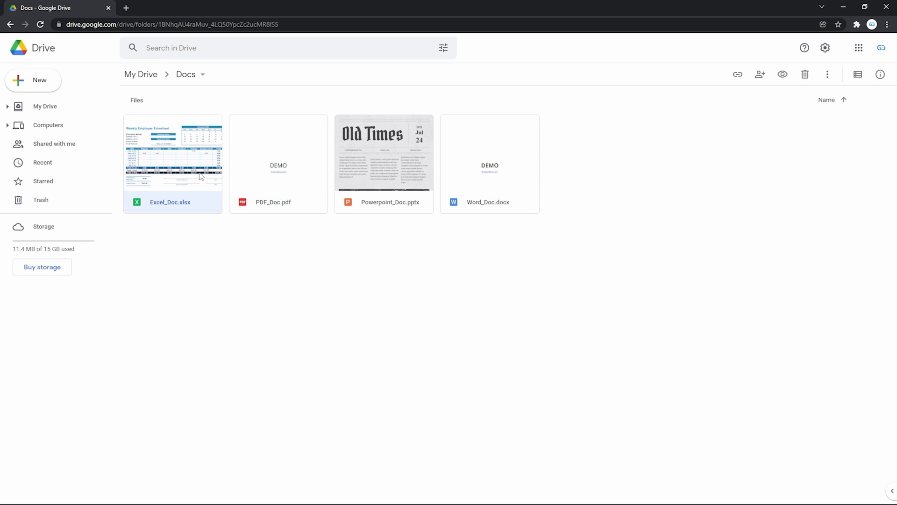
{"action": "left_click", "coordinate": [365, 159]}
{"action": "left_click", "coordinate": [613, 234]}
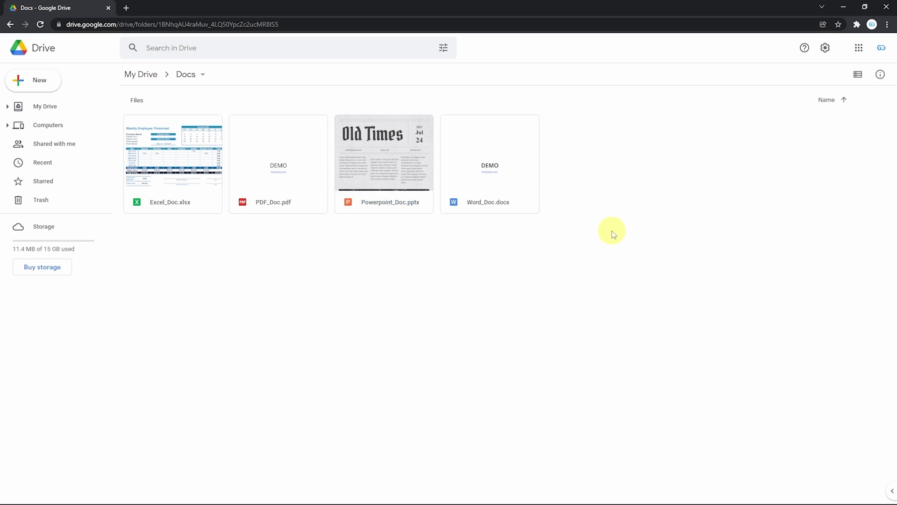
{"action": "left_click_drag", "start_coordinate": [612, 234], "coordinate": [127, 164]}
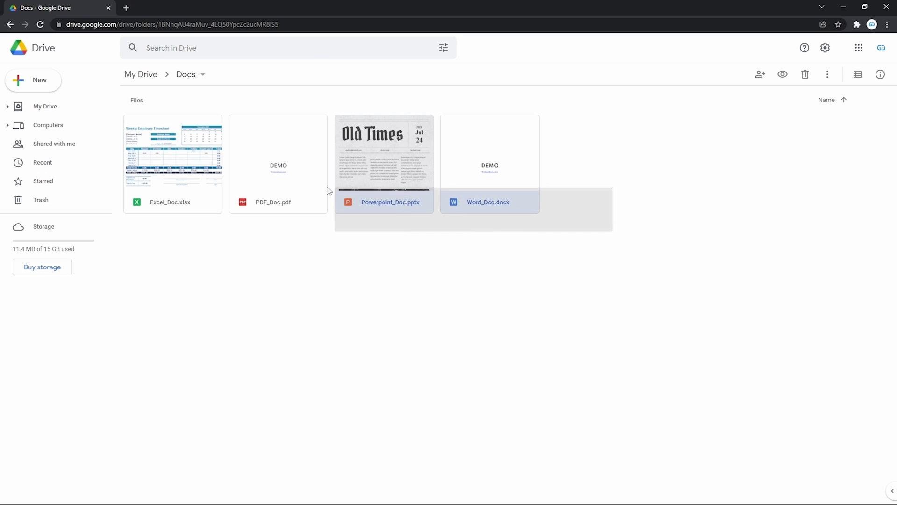
{"action": "left_click", "coordinate": [469, 158]}
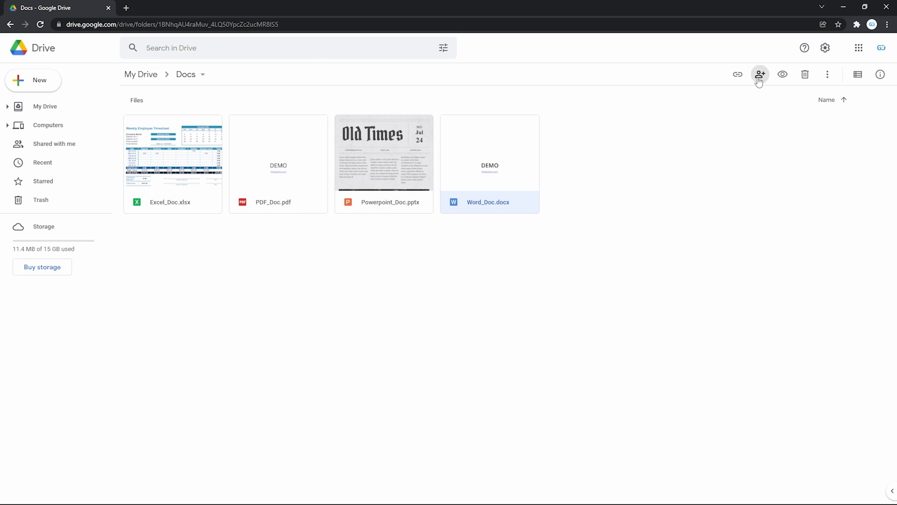
{"action": "left_click", "coordinate": [536, 231]}
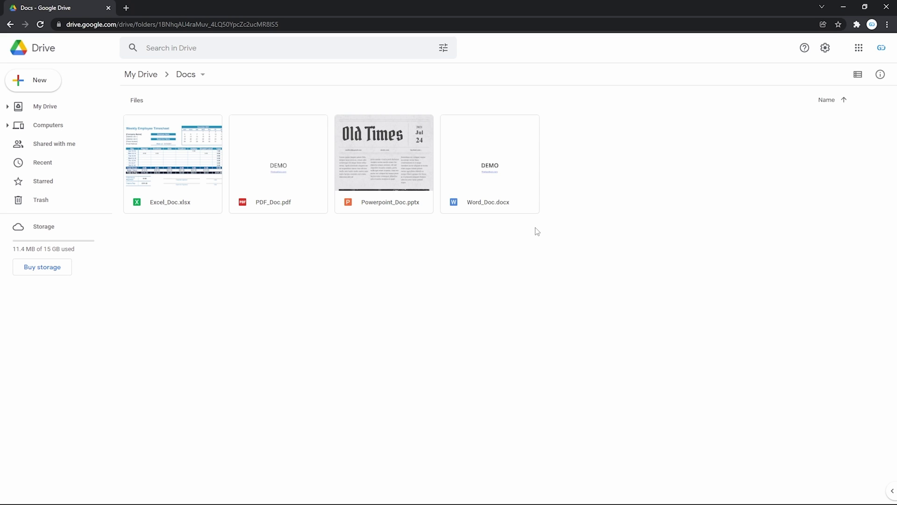
Reselect Word_Doc, Powerpoint_Doc, Excel_Doc and PDF_Doc one by one, then all four together.
{"action": "left_click", "coordinate": [510, 188]}
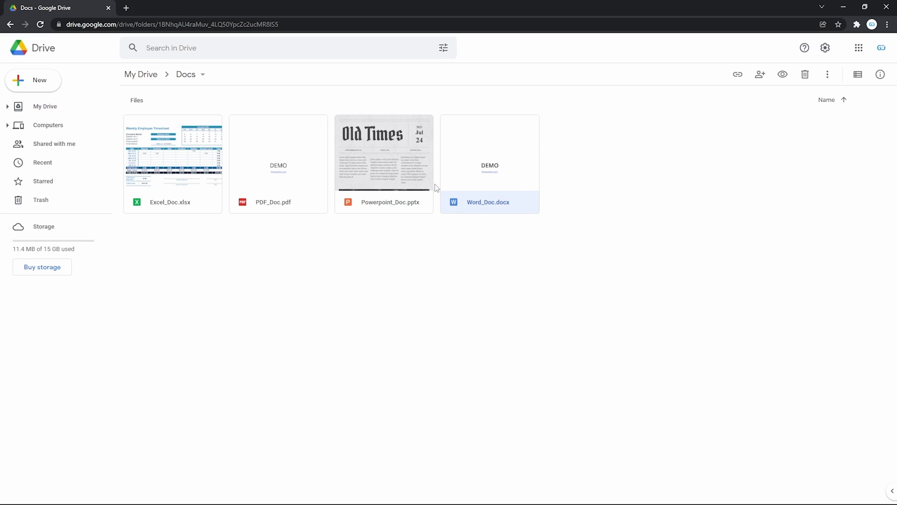
{"action": "left_click", "coordinate": [410, 188]}
{"action": "left_click", "coordinate": [201, 175]}
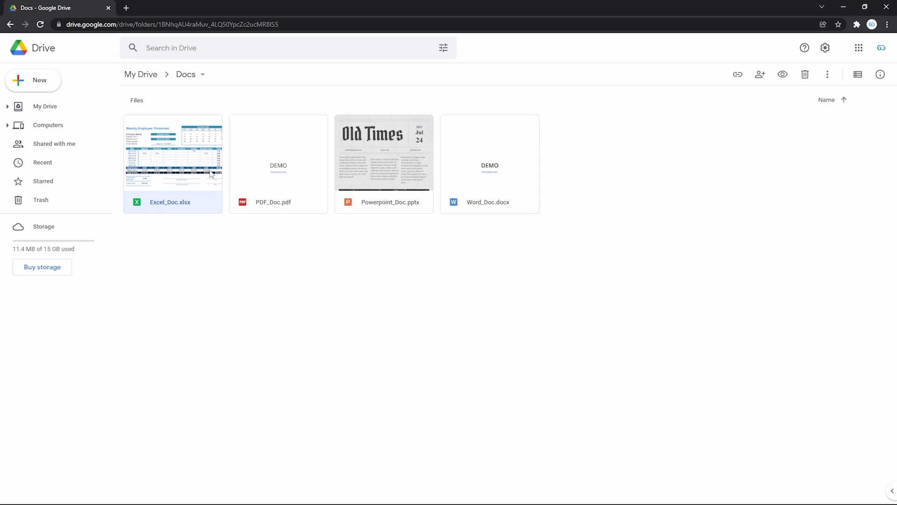
{"action": "left_click", "coordinate": [285, 168]}
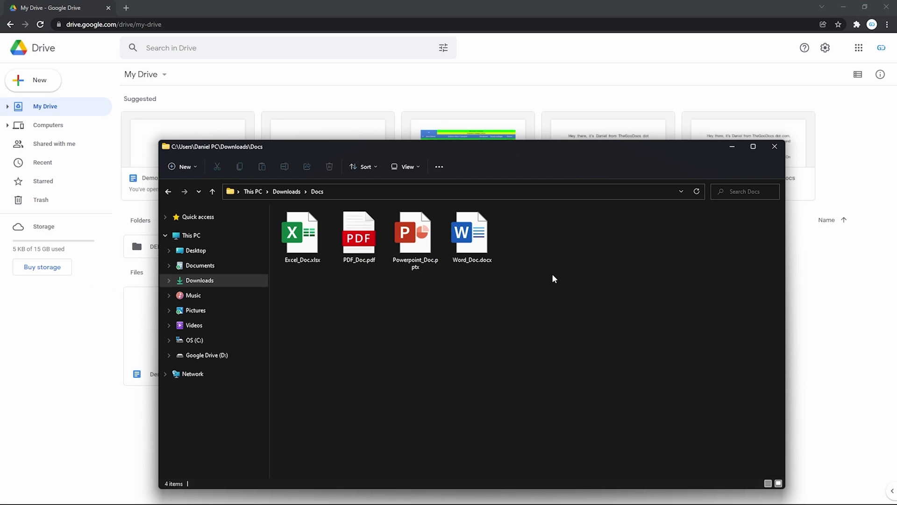
{"action": "left_click_drag", "start_coordinate": [545, 287], "coordinate": [307, 231]}
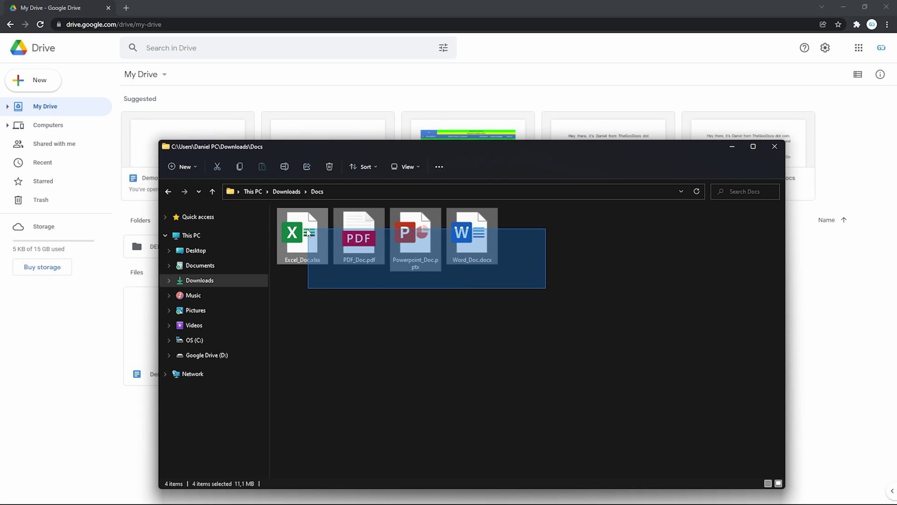
{"action": "left_click", "coordinate": [336, 286]}
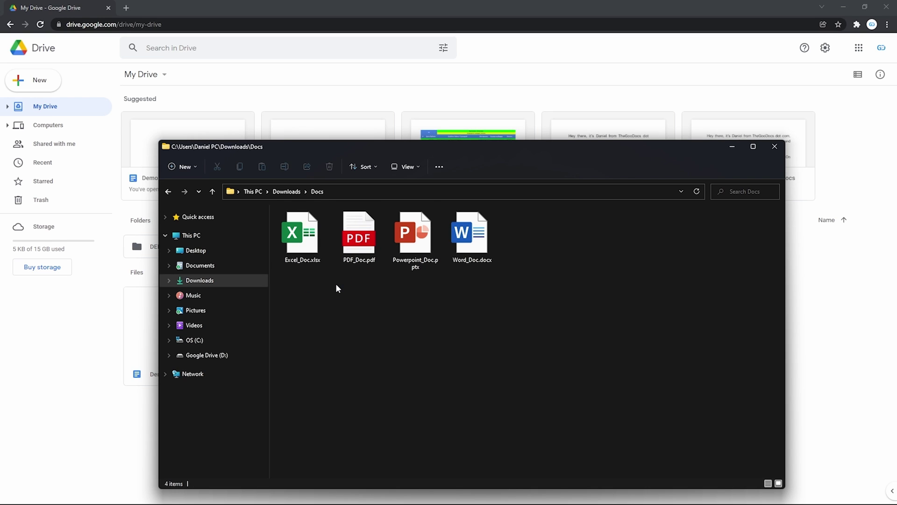
Select the Excel, PDF, PowerPoint and Word files again, then leave the local Docs folder.
{"action": "left_click", "coordinate": [312, 254]}
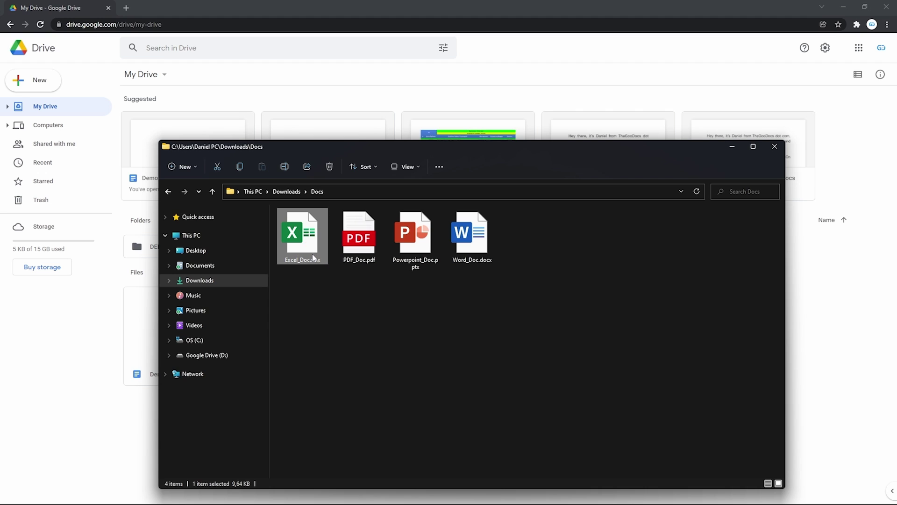
{"action": "left_click", "coordinate": [349, 253]}
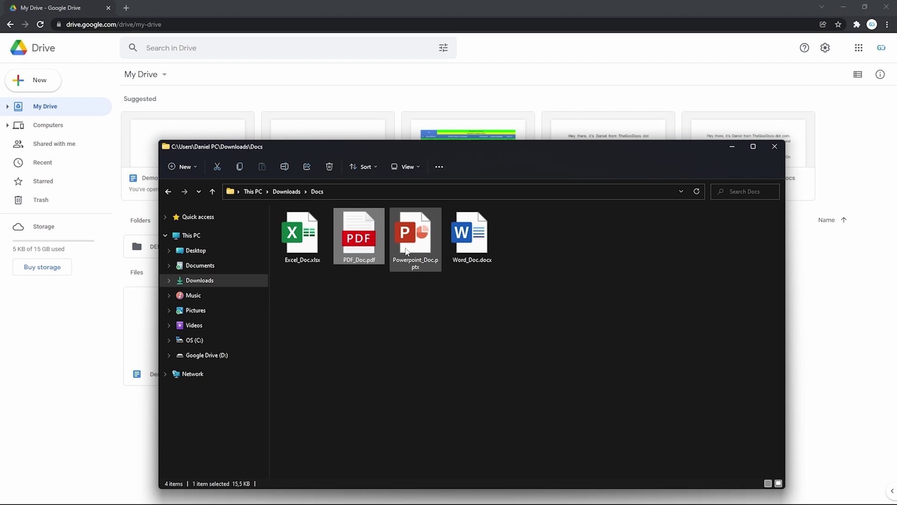
{"action": "left_click", "coordinate": [406, 250]}
{"action": "left_click", "coordinate": [463, 247]}
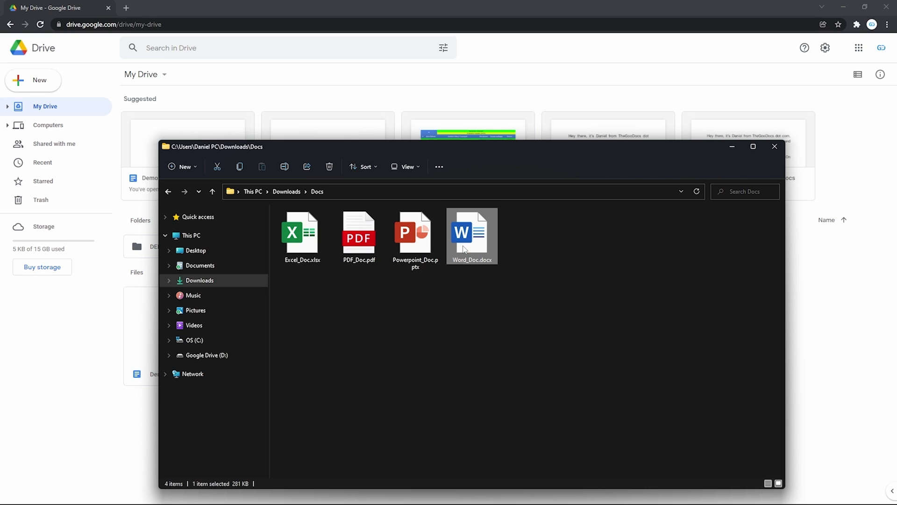
{"action": "left_click", "coordinate": [443, 314]}
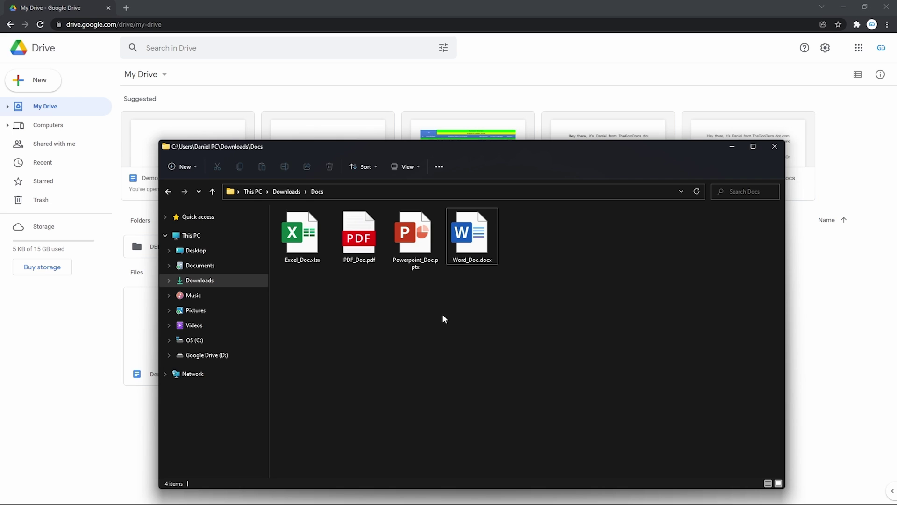
{"action": "key", "text": "alt+Tab"}
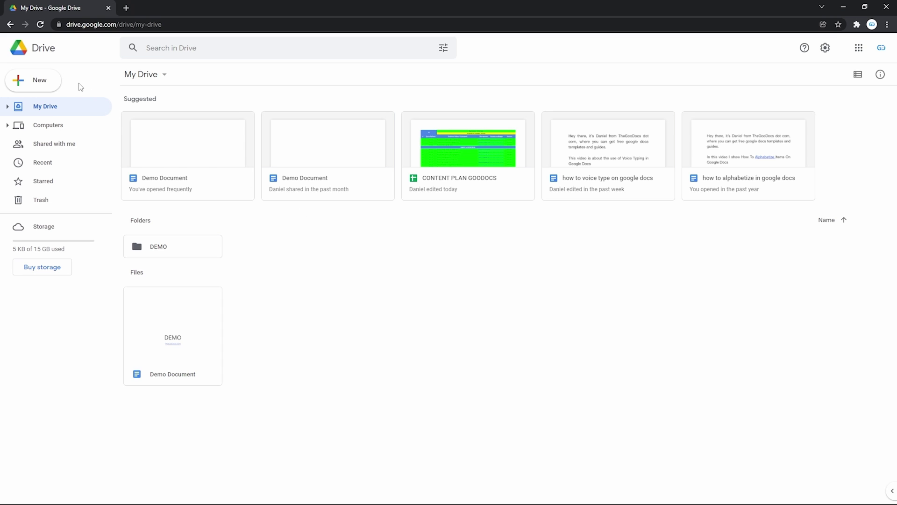
Start a single-file upload from Google Drive's New menu.
{"action": "left_click", "coordinate": [39, 80]}
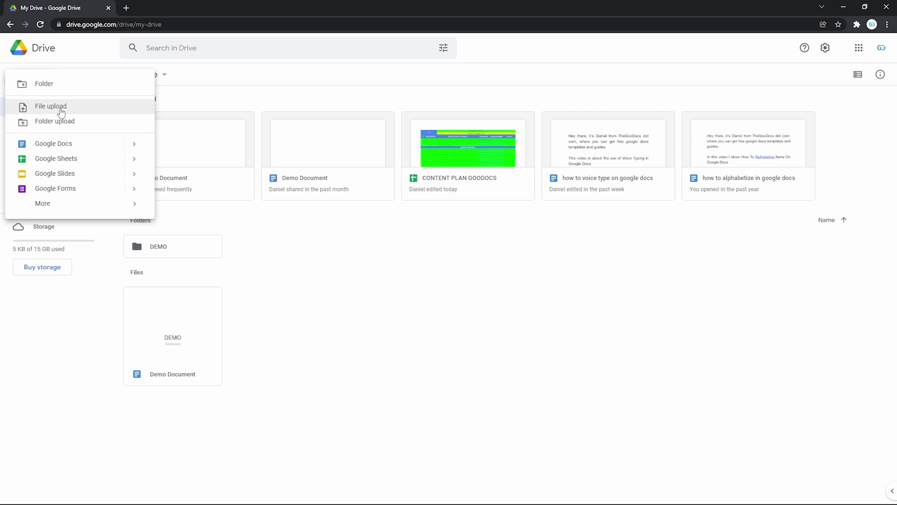
{"action": "left_click", "coordinate": [62, 109]}
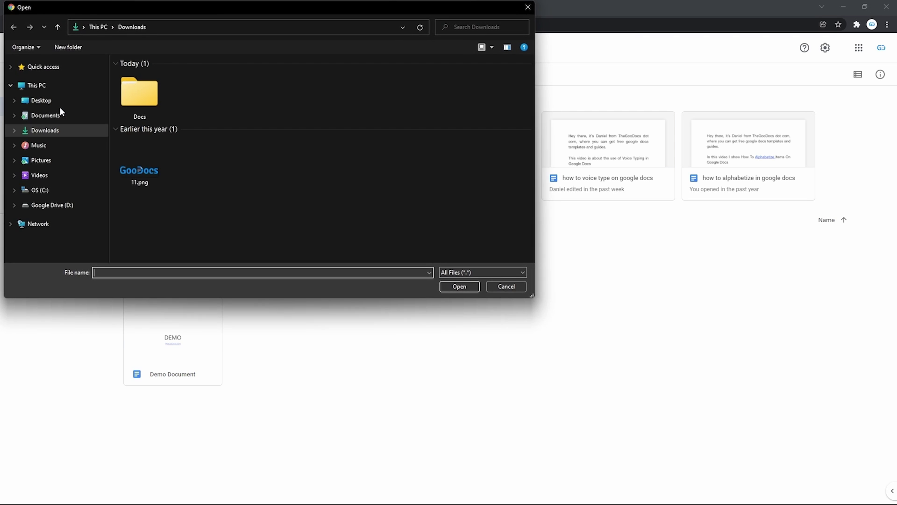
Upload Word_Doc.docx from the local Docs folder into My Drive, then deselect it.
{"action": "double_click", "coordinate": [131, 95]}
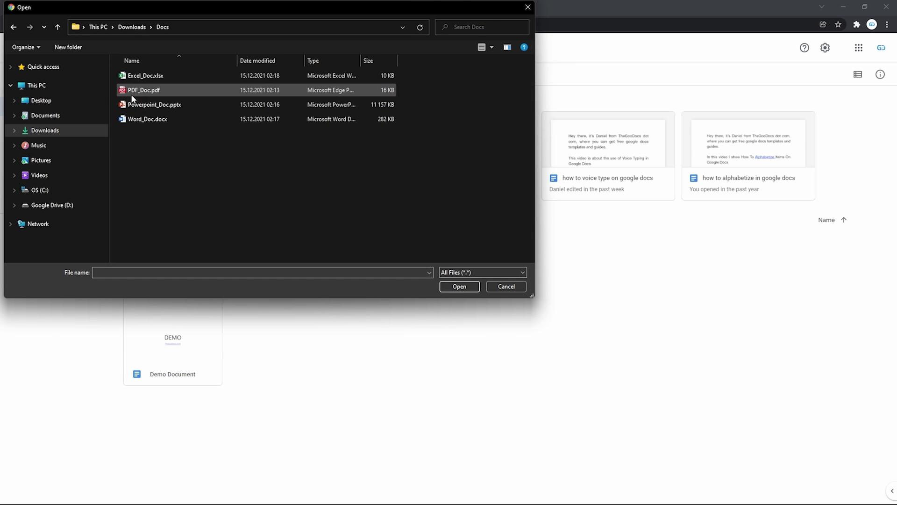
{"action": "double_click", "coordinate": [148, 120]}
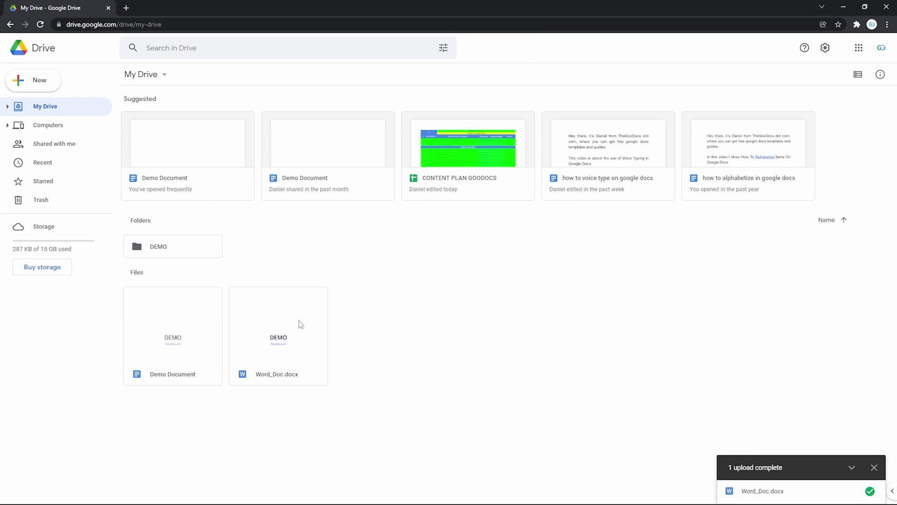
{"action": "left_click", "coordinate": [298, 325]}
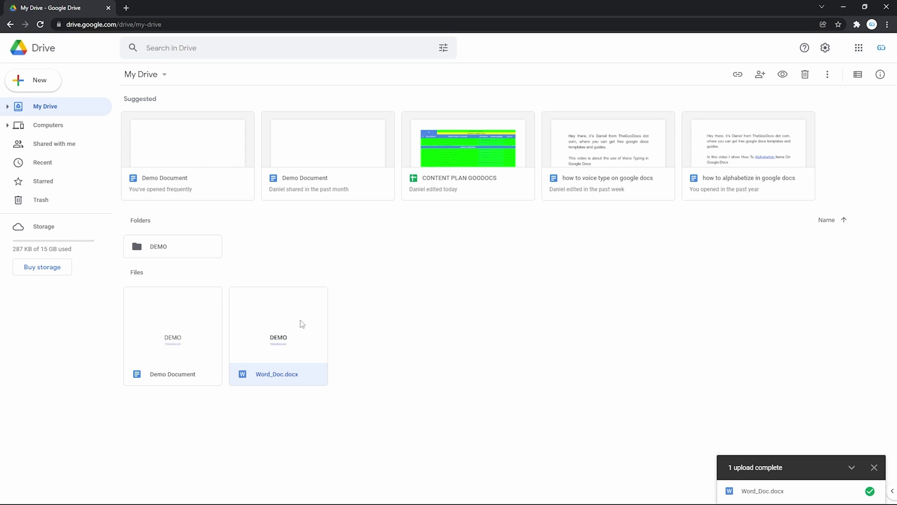
{"action": "left_click", "coordinate": [379, 308]}
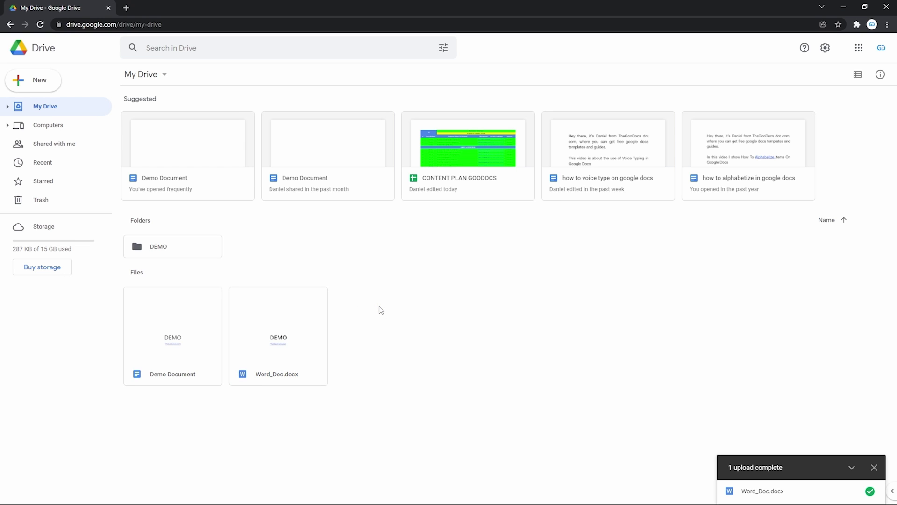
Drag the Docs folder from Downloads into My Drive, then open the uploaded Docs folder.
{"action": "key", "text": "super+e"}
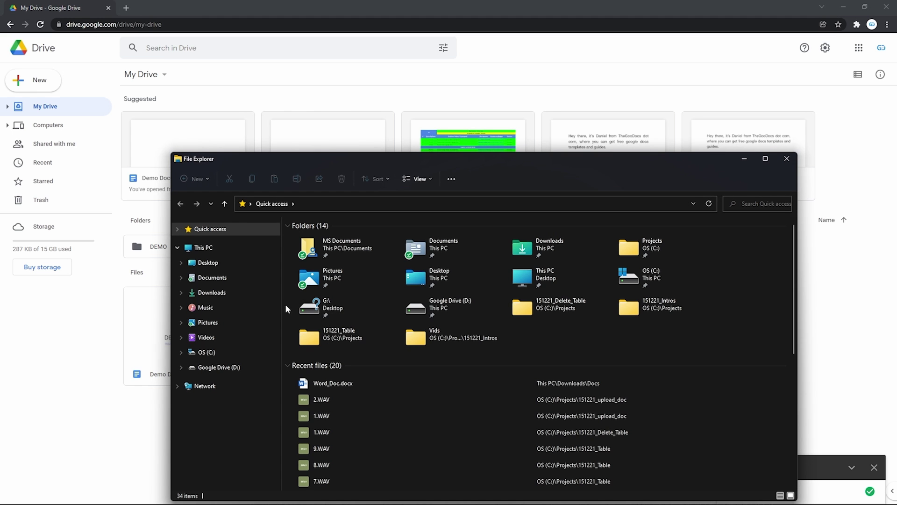
{"action": "left_click", "coordinate": [212, 293]}
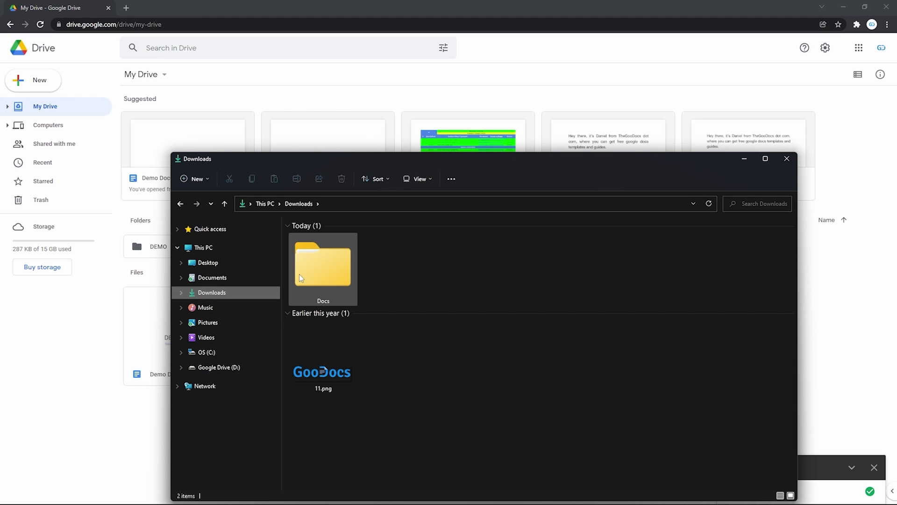
{"action": "left_click", "coordinate": [320, 273]}
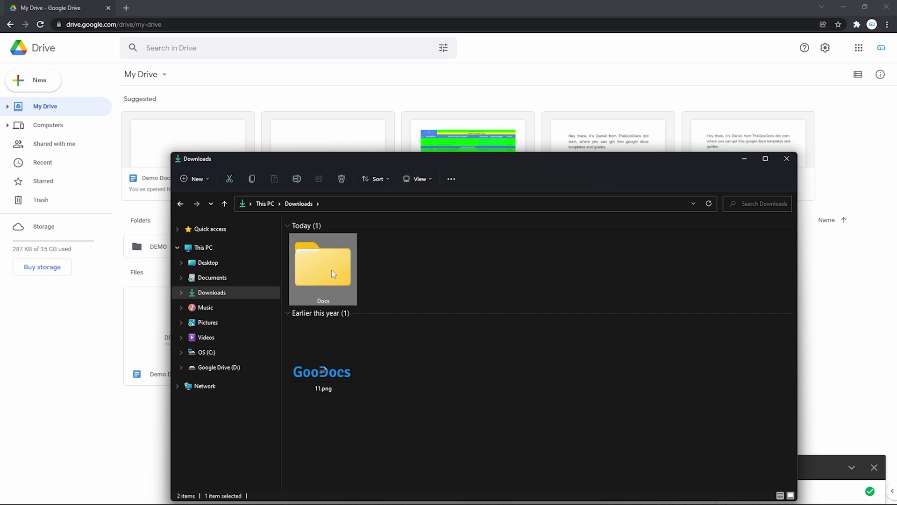
{"action": "left_click_drag", "start_coordinate": [320, 273], "coordinate": [528, 295]}
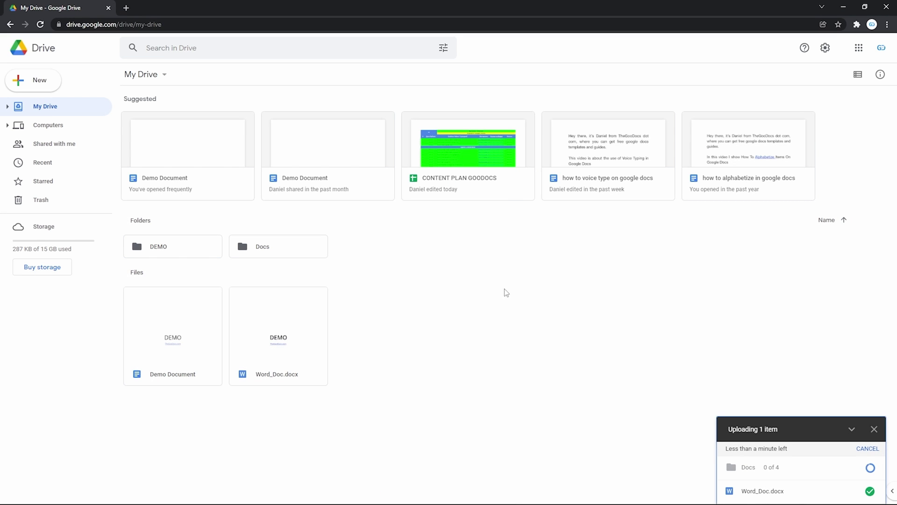
{"action": "double_click", "coordinate": [293, 249]}
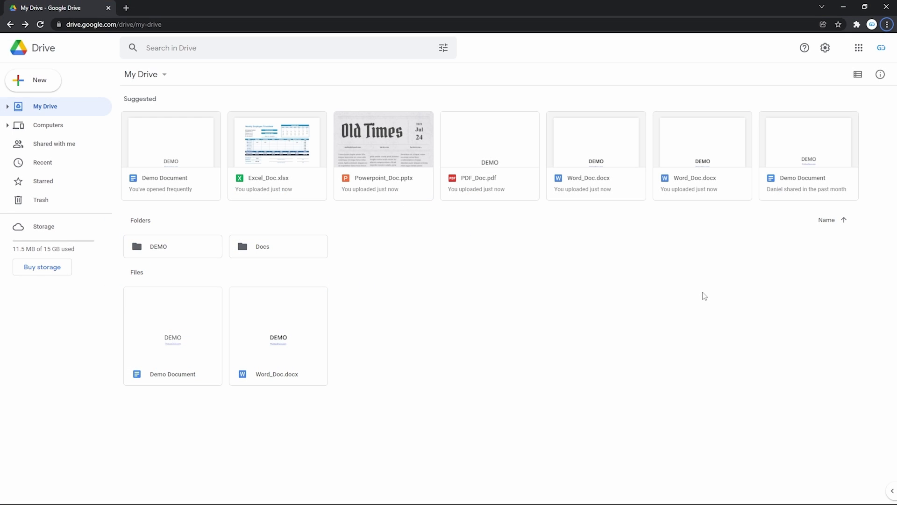
{"action": "double_click", "coordinate": [292, 246]}
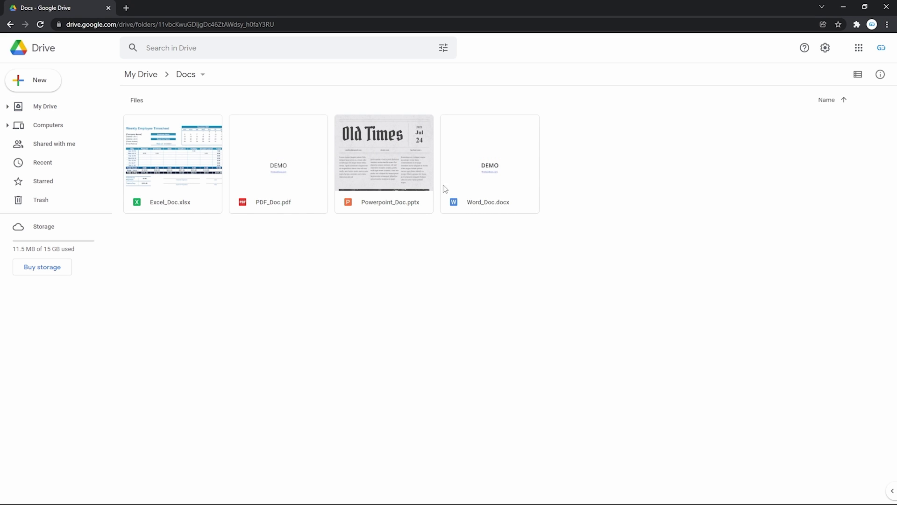
Open Word_Doc.docx from the Drive Docs folder in Google Docs.
{"action": "double_click", "coordinate": [460, 181]}
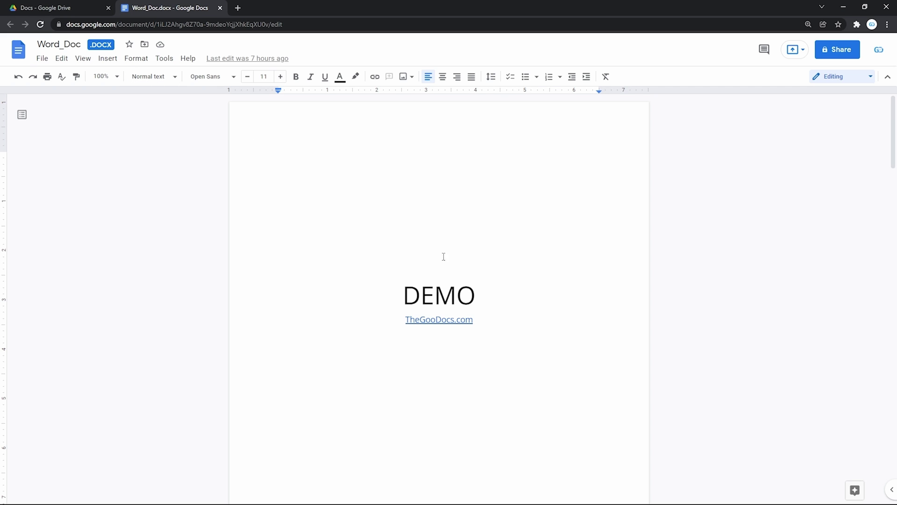
{"action": "scroll", "coordinate": [454, 265], "scroll_direction": "down", "scroll_amount": 5}
{"action": "scroll", "coordinate": [454, 265], "scroll_direction": "down", "scroll_amount": 5}
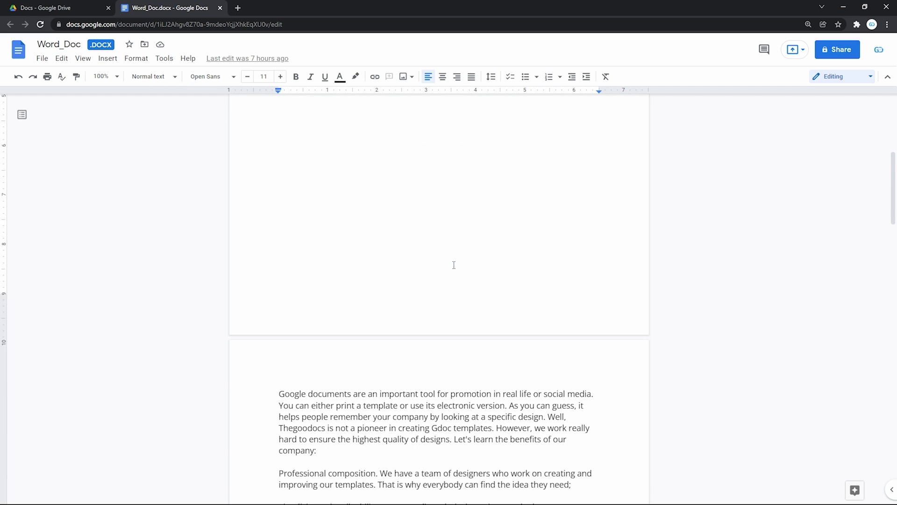
{"action": "scroll", "coordinate": [453, 266], "scroll_direction": "down", "scroll_amount": 5}
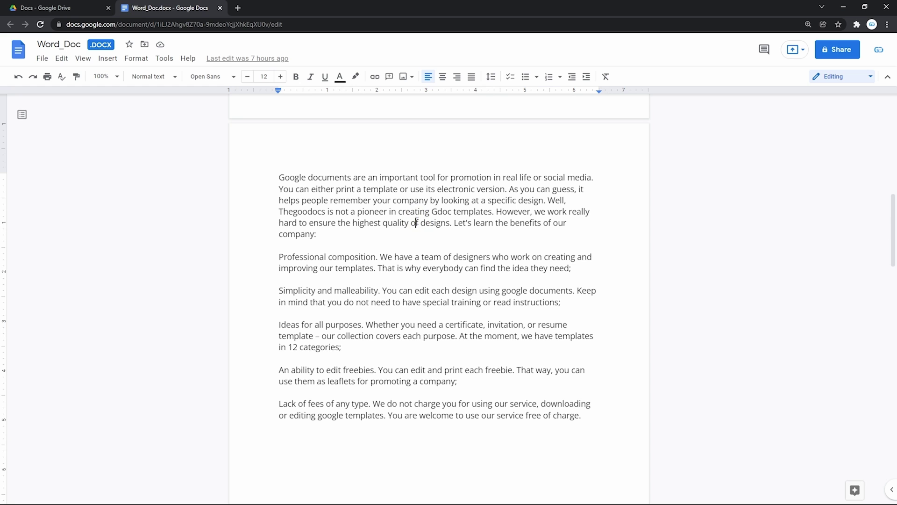
{"action": "scroll", "coordinate": [416, 221], "scroll_direction": "down", "scroll_amount": 3}
{"action": "scroll", "coordinate": [417, 222], "scroll_direction": "down", "scroll_amount": 3}
{"action": "scroll", "coordinate": [416, 222], "scroll_direction": "down", "scroll_amount": 4}
{"action": "scroll", "coordinate": [417, 220], "scroll_direction": "down", "scroll_amount": 5}
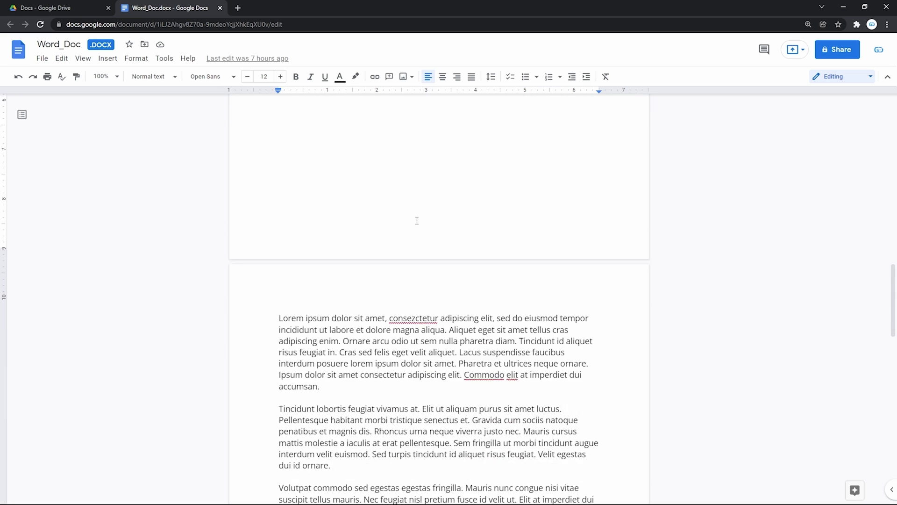
{"action": "scroll", "coordinate": [416, 221], "scroll_direction": "down", "scroll_amount": 3}
{"action": "double_click", "coordinate": [400, 225]}
{"action": "triple_click", "coordinate": [399, 225]}
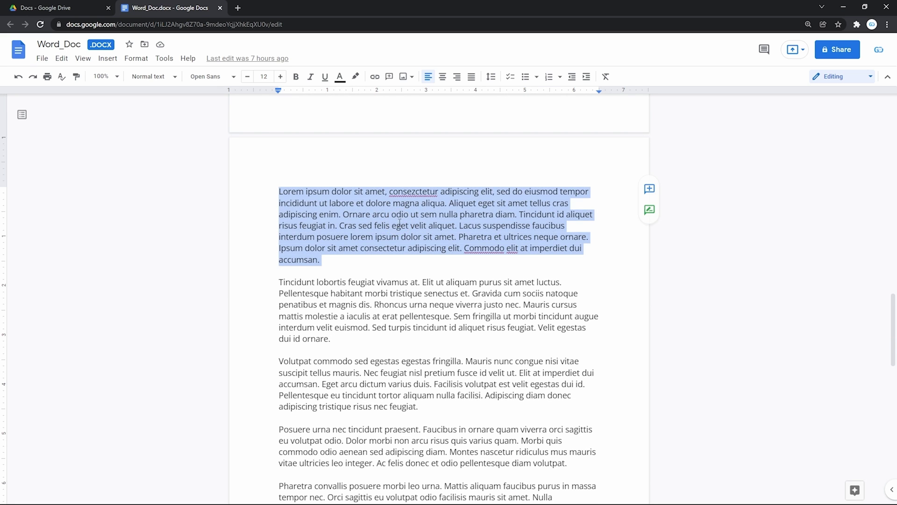
{"action": "left_click", "coordinate": [295, 76]}
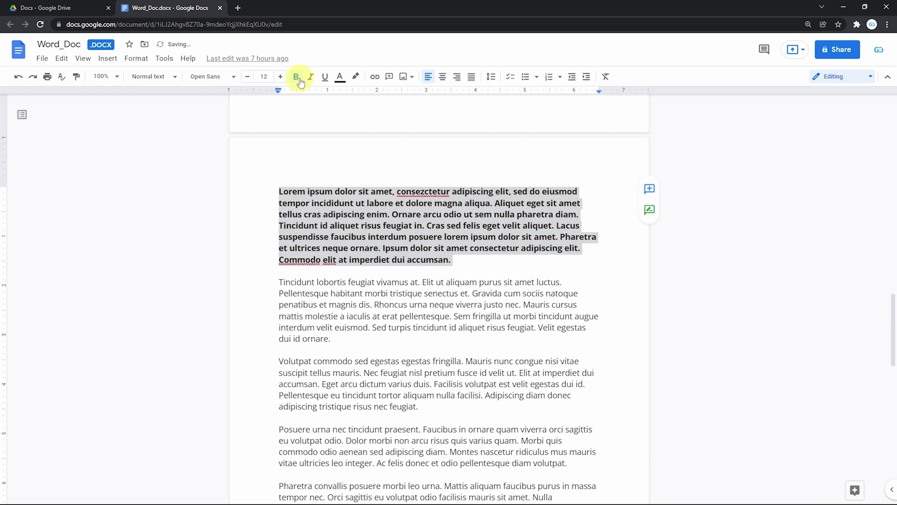
{"action": "left_click", "coordinate": [295, 76]}
{"action": "left_click", "coordinate": [370, 224]}
{"action": "scroll", "coordinate": [370, 228], "scroll_direction": "up", "scroll_amount": 4}
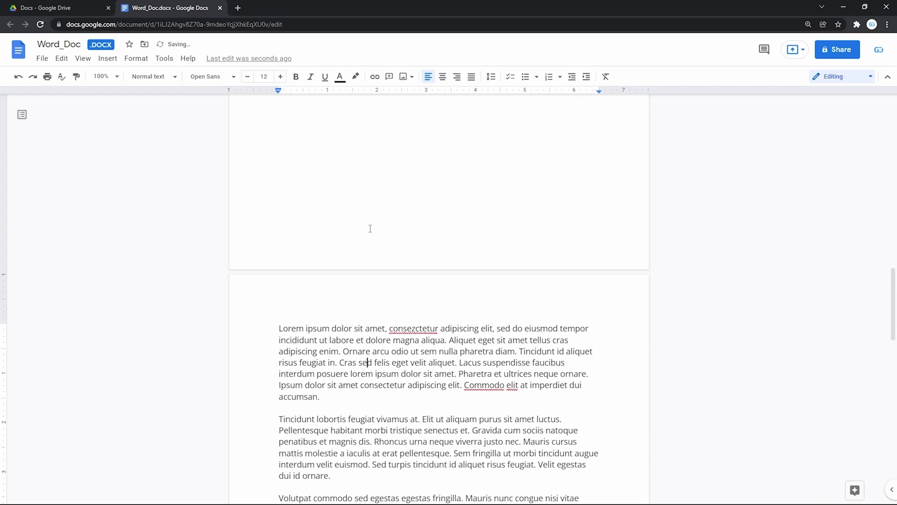
{"action": "scroll", "coordinate": [370, 228], "scroll_direction": "up", "scroll_amount": 4}
{"action": "scroll", "coordinate": [370, 228], "scroll_direction": "up", "scroll_amount": 4}
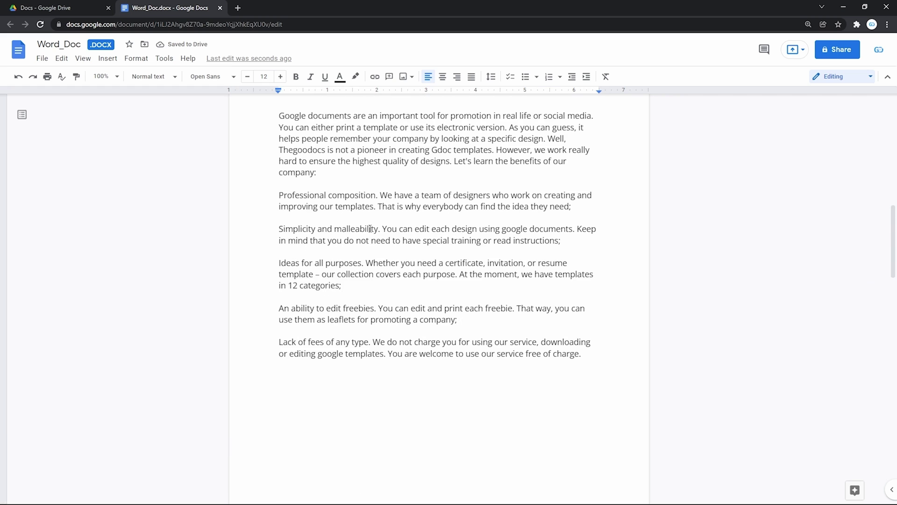
{"action": "scroll", "coordinate": [370, 228], "scroll_direction": "up", "scroll_amount": 2}
{"action": "scroll", "coordinate": [370, 228], "scroll_direction": "up", "scroll_amount": 4}
{"action": "scroll", "coordinate": [370, 227], "scroll_direction": "up", "scroll_amount": 4}
{"action": "scroll", "coordinate": [371, 228], "scroll_direction": "up", "scroll_amount": 4}
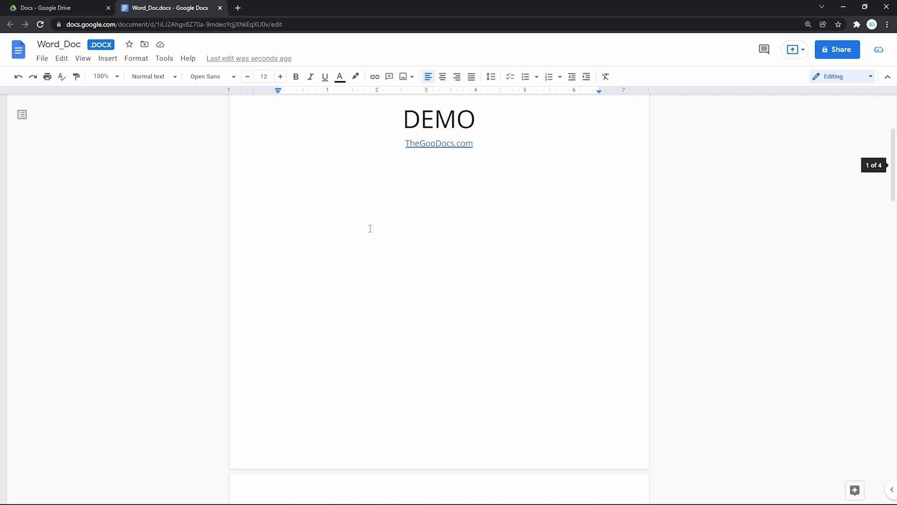
{"action": "scroll", "coordinate": [371, 228], "scroll_direction": "down", "scroll_amount": 5}
{"action": "scroll", "coordinate": [371, 228], "scroll_direction": "down", "scroll_amount": 2}
{"action": "scroll", "coordinate": [370, 228], "scroll_direction": "down", "scroll_amount": 3}
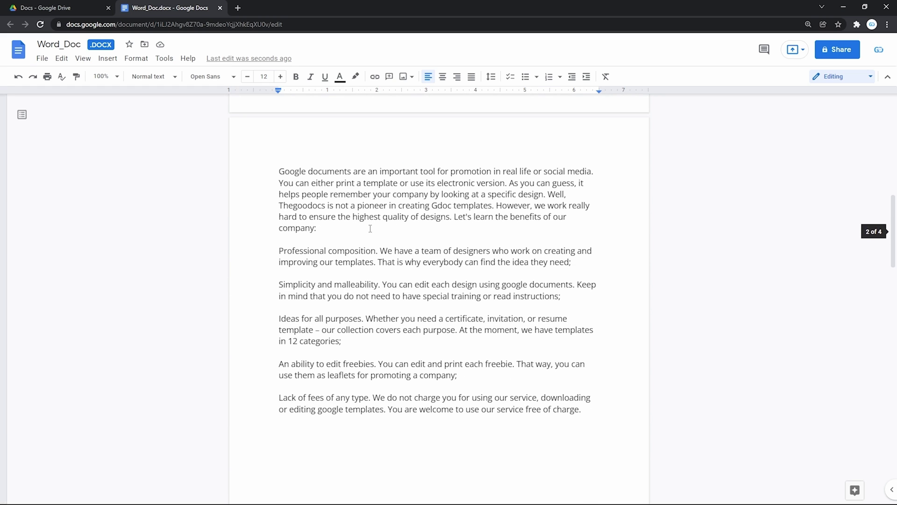
{"action": "scroll", "coordinate": [370, 228], "scroll_direction": "down", "scroll_amount": 1}
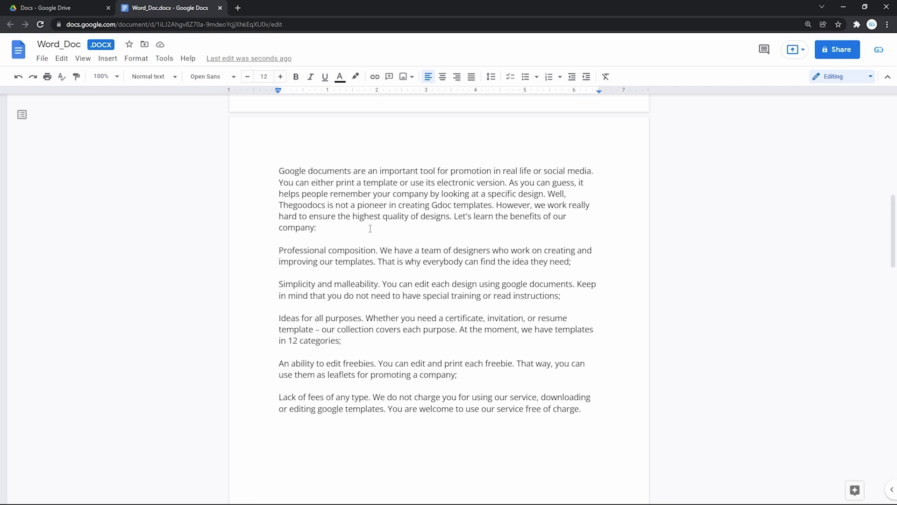
Save Word_Doc as a Google Docs copy, close the .docx tab, and clear the folder selection.
{"action": "double_click", "coordinate": [371, 227]}
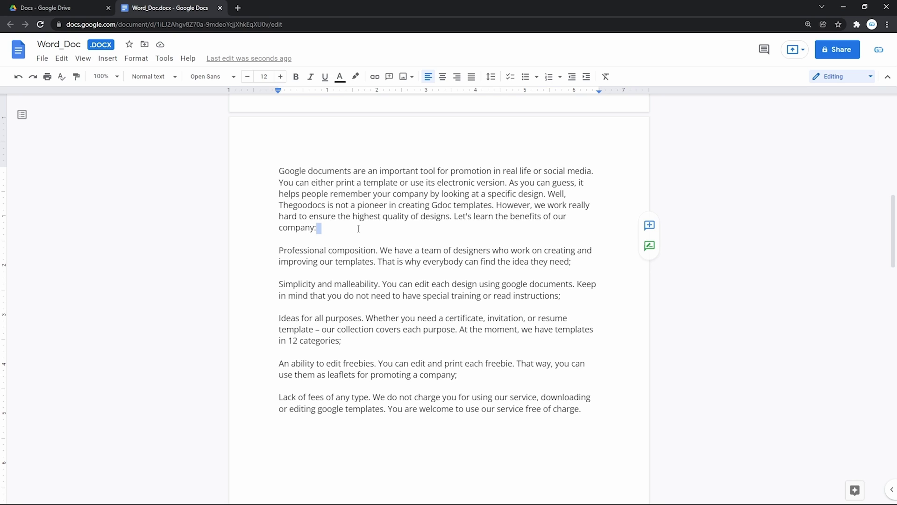
{"action": "left_click", "coordinate": [44, 58]}
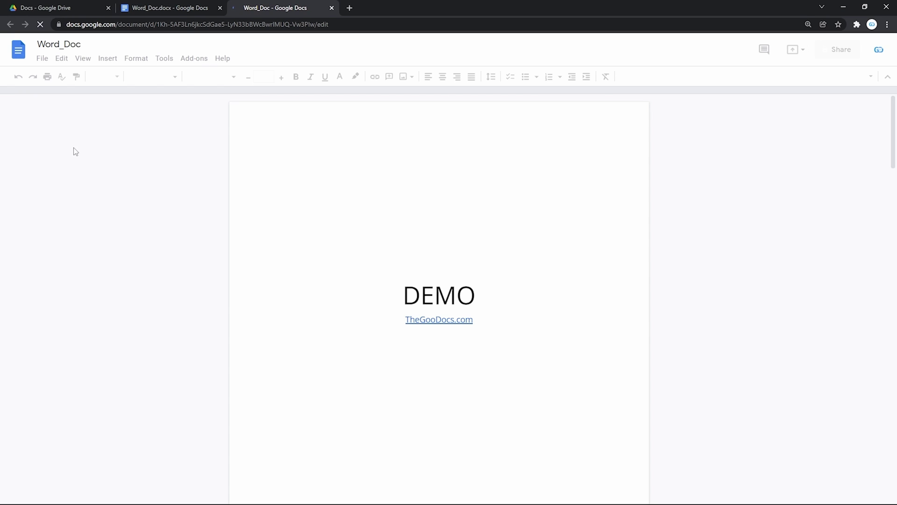
{"action": "scroll", "coordinate": [388, 260], "scroll_direction": "down", "scroll_amount": 5}
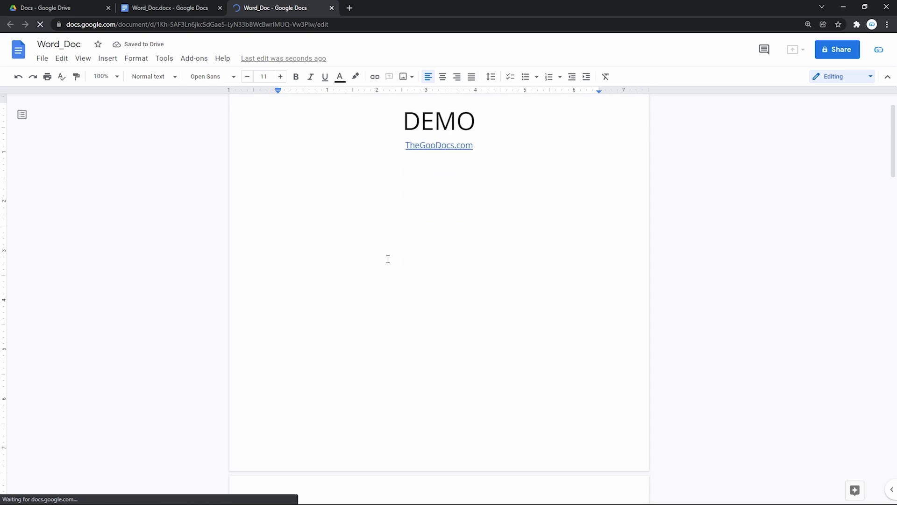
{"action": "scroll", "coordinate": [388, 260], "scroll_direction": "down", "scroll_amount": 5}
{"action": "scroll", "coordinate": [388, 260], "scroll_direction": "down", "scroll_amount": 3}
{"action": "scroll", "coordinate": [388, 260], "scroll_direction": "down", "scroll_amount": 2}
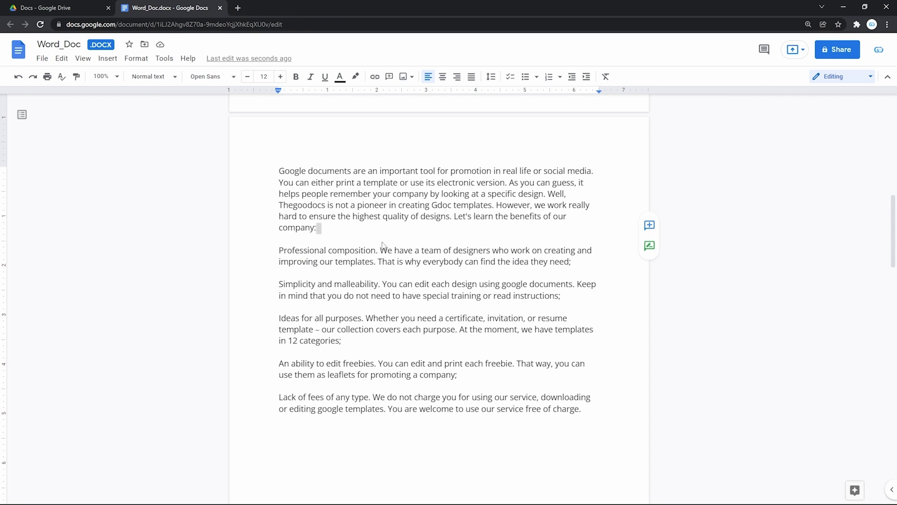
{"action": "key", "text": "ctrl+w"}
{"action": "left_click", "coordinate": [361, 258]}
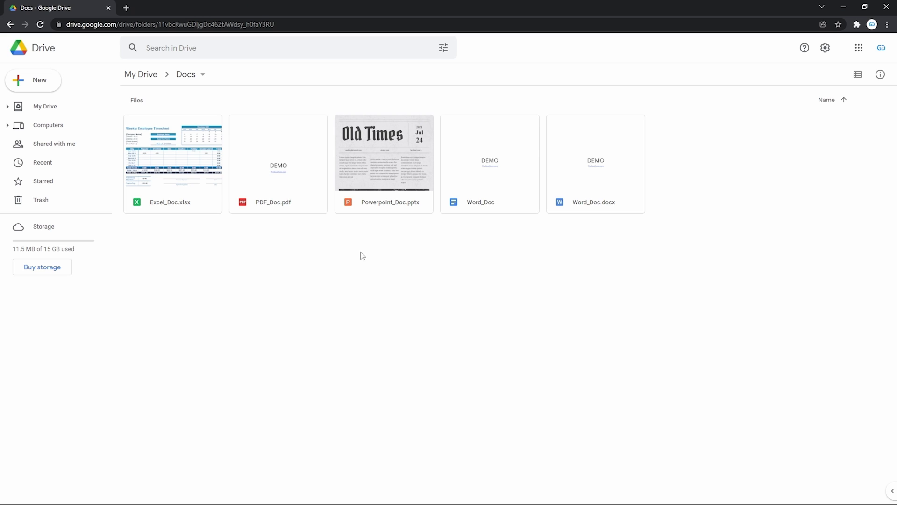
{"action": "double_click", "coordinate": [375, 187]}
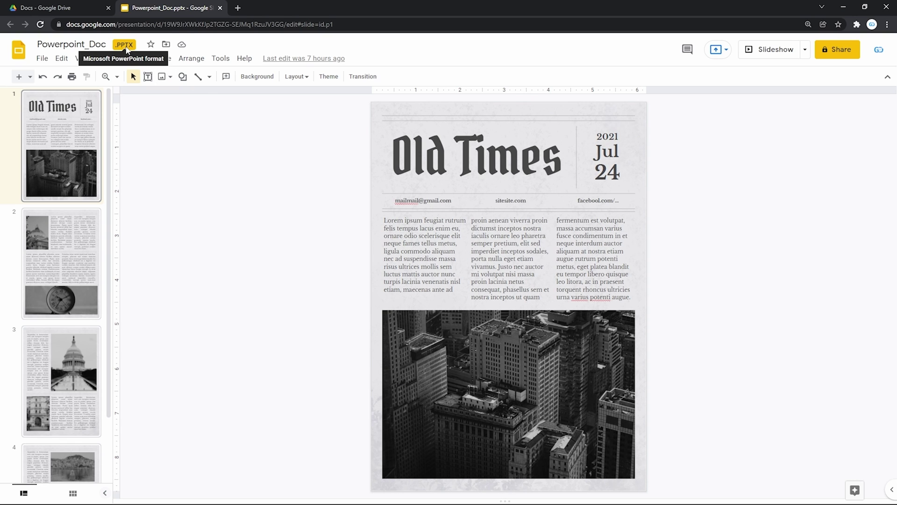
{"action": "double_click", "coordinate": [430, 237]}
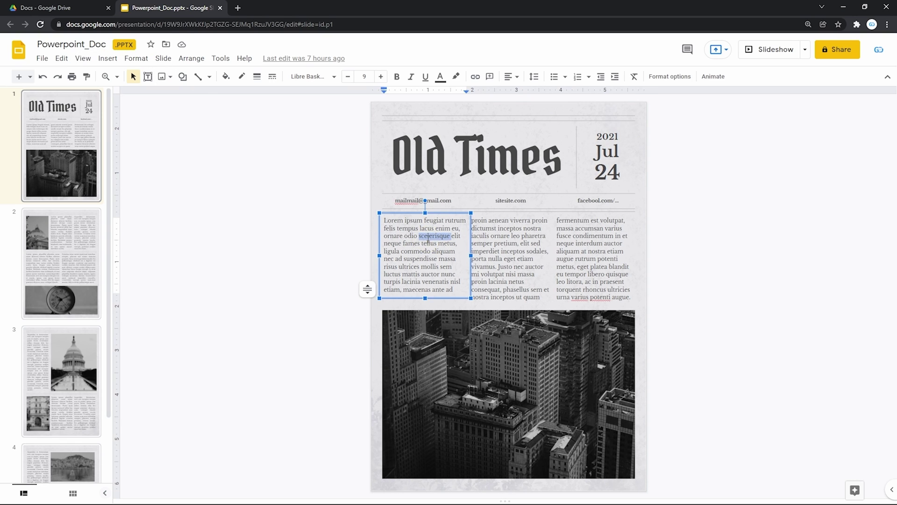
{"action": "left_click", "coordinate": [436, 171]}
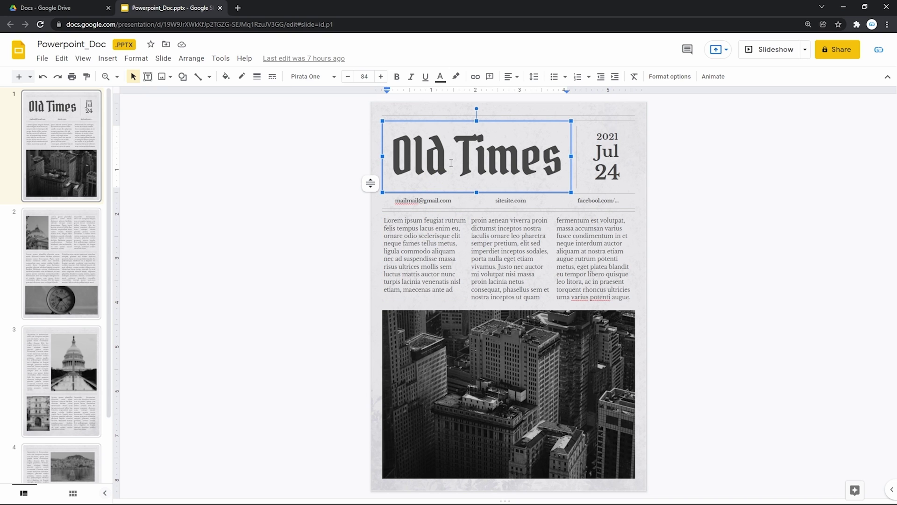
{"action": "double_click", "coordinate": [452, 165]}
{"action": "key", "text": "Delete"}
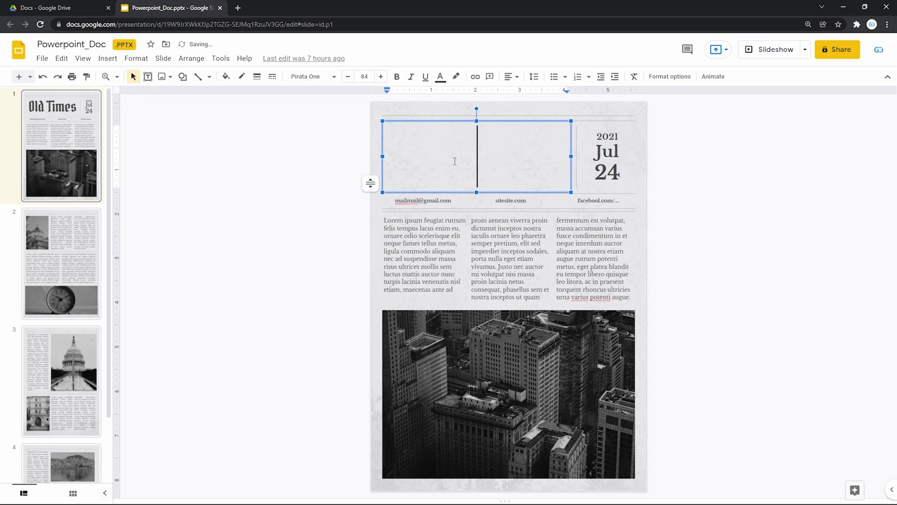
{"action": "key", "text": "ctrl+z"}
{"action": "left_click", "coordinate": [485, 348]}
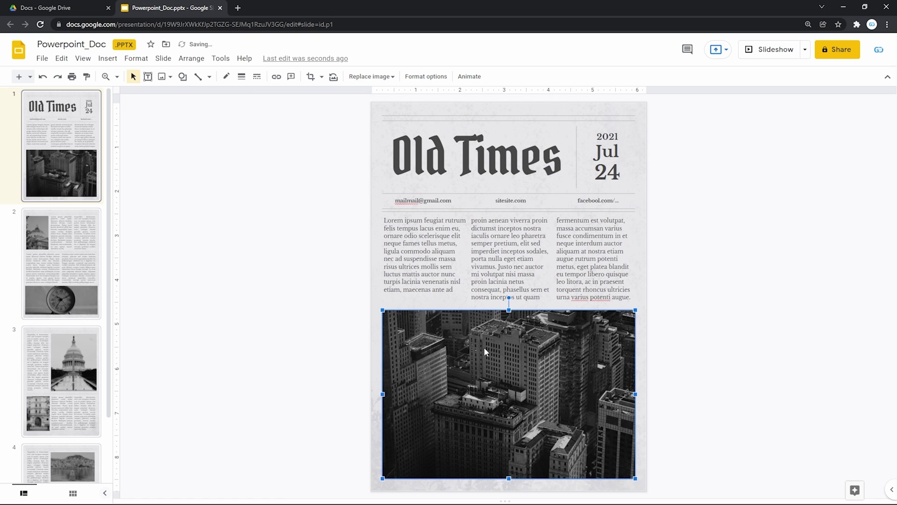
{"action": "key", "text": "Delete"}
{"action": "key", "text": "ctrl+z"}
{"action": "left_click", "coordinate": [83, 288]}
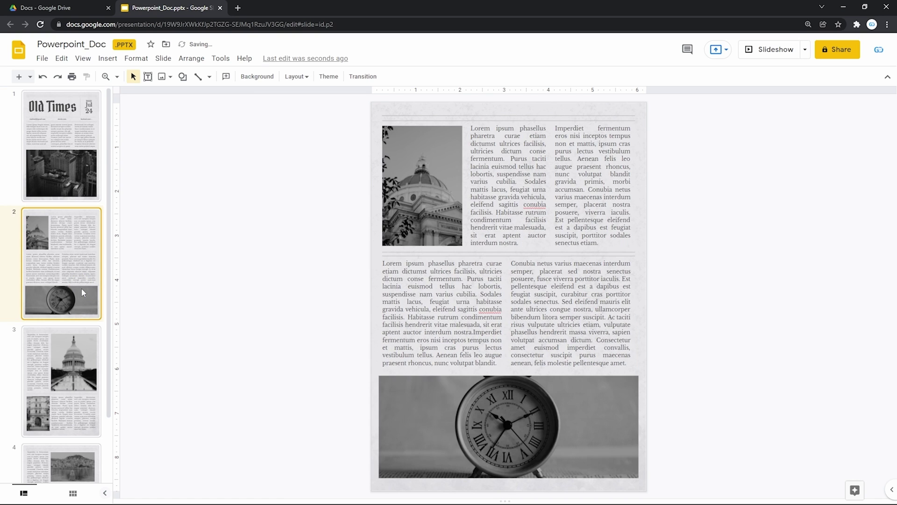
{"action": "key", "text": "ctrl+w"}
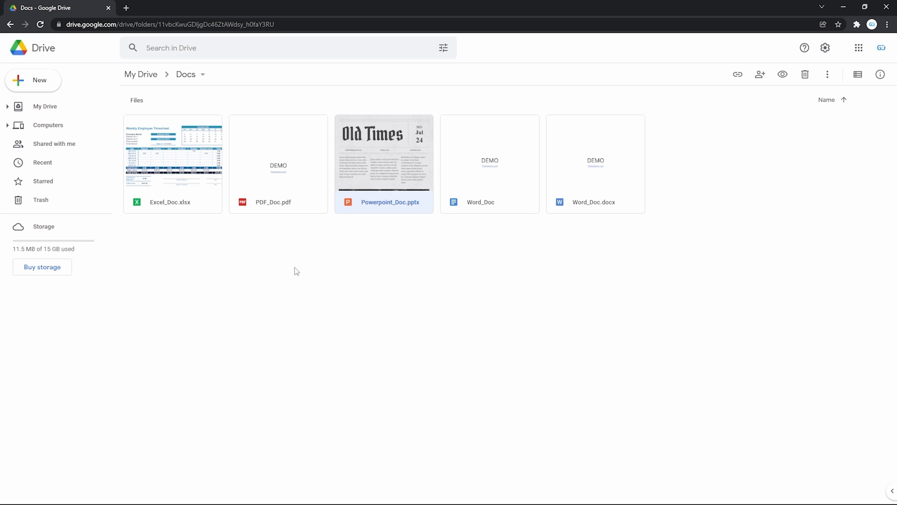
{"action": "double_click", "coordinate": [186, 182]}
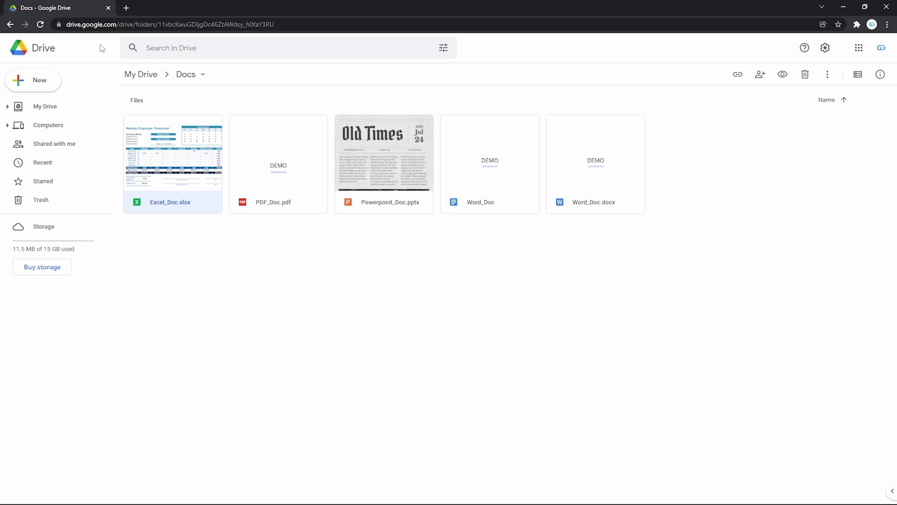
Preview PDF_Doc.pdf, close and reopen the preview, then open it with Google Docs.
{"action": "double_click", "coordinate": [272, 172]}
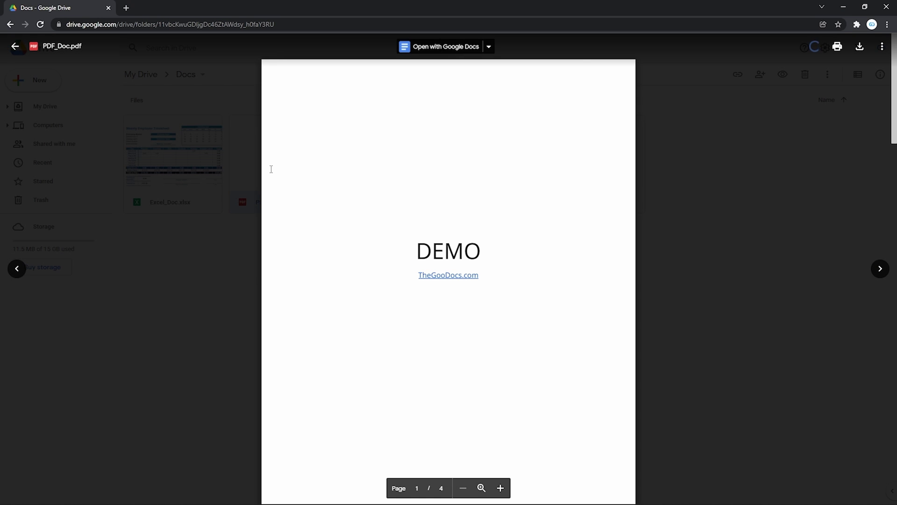
{"action": "scroll", "coordinate": [470, 290], "scroll_direction": "down", "scroll_amount": 3}
{"action": "scroll", "coordinate": [469, 291], "scroll_direction": "down", "scroll_amount": 3}
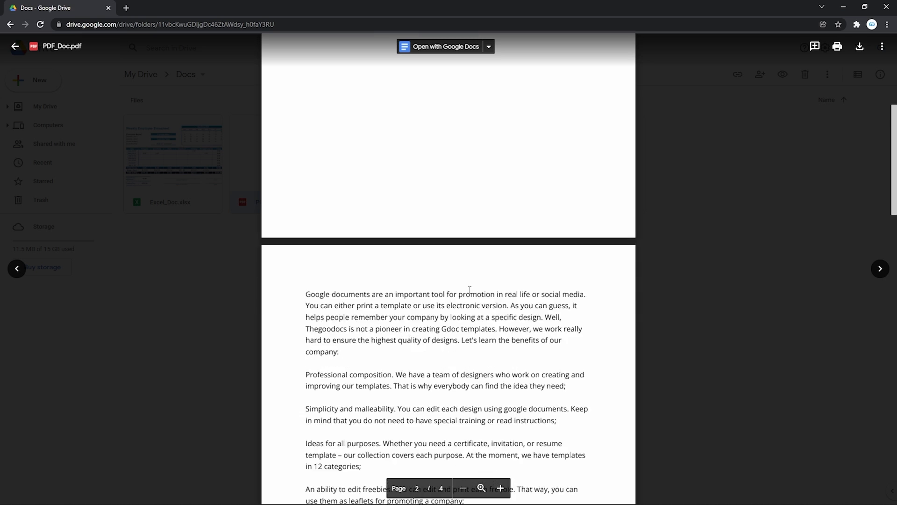
{"action": "scroll", "coordinate": [471, 290], "scroll_direction": "down", "scroll_amount": 3}
{"action": "scroll", "coordinate": [470, 290], "scroll_direction": "down", "scroll_amount": 3}
{"action": "scroll", "coordinate": [469, 290], "scroll_direction": "down", "scroll_amount": 2}
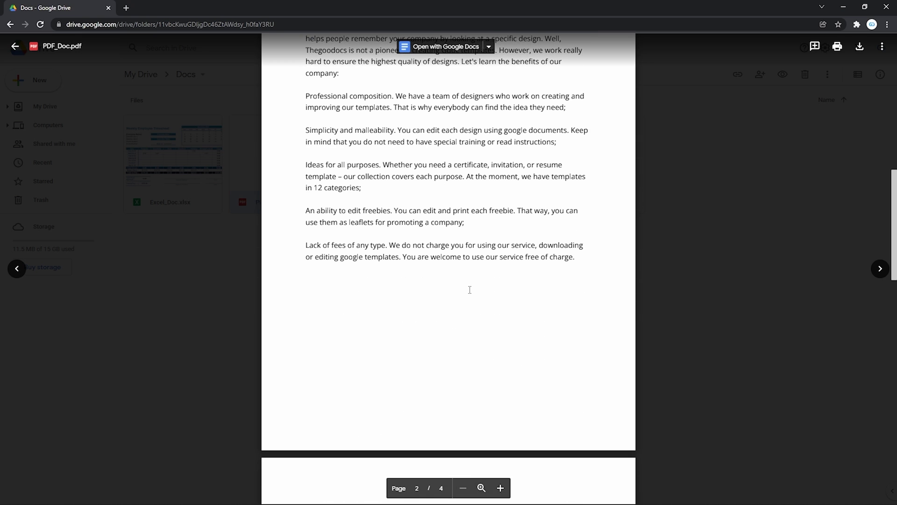
{"action": "key", "text": "Escape"}
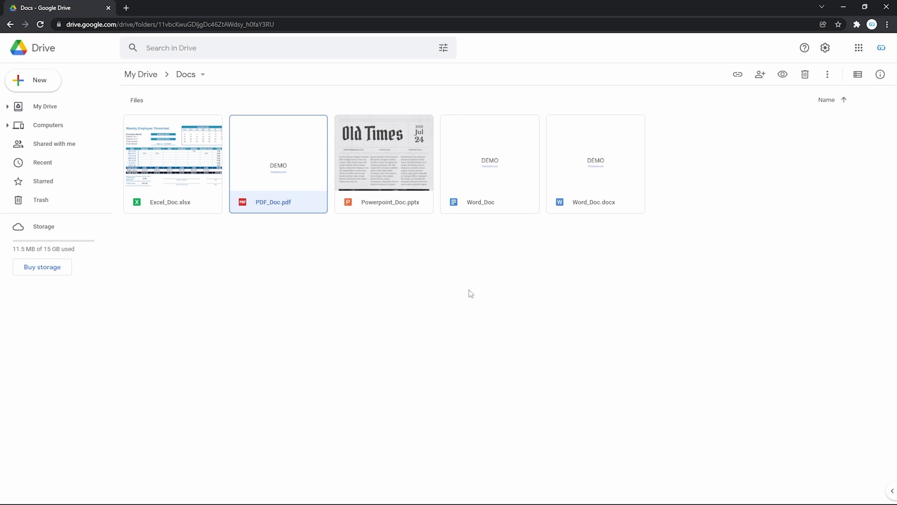
{"action": "double_click", "coordinate": [306, 179]}
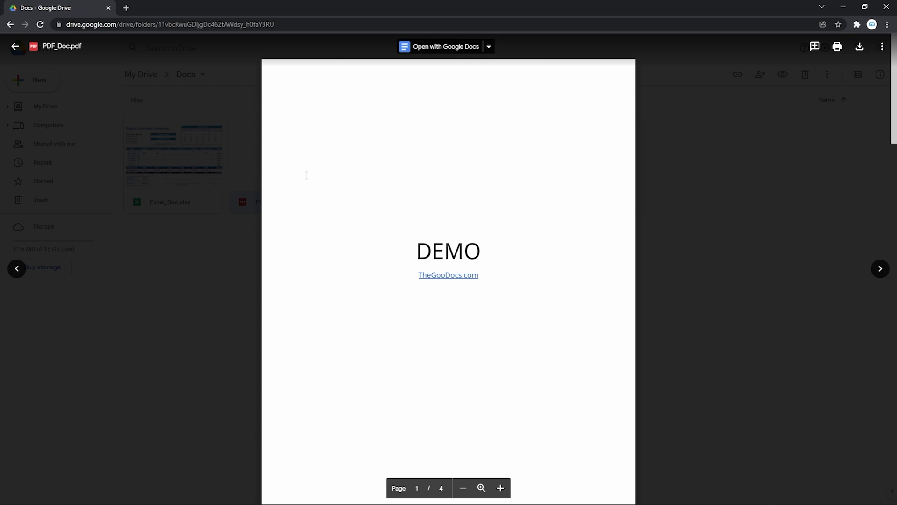
{"action": "left_click", "coordinate": [418, 52]}
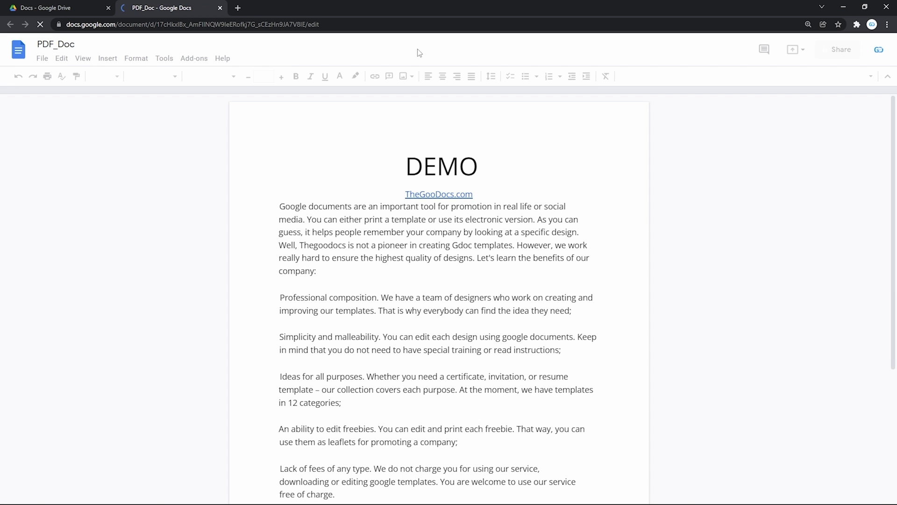
{"action": "scroll", "coordinate": [433, 238], "scroll_direction": "down", "scroll_amount": 1}
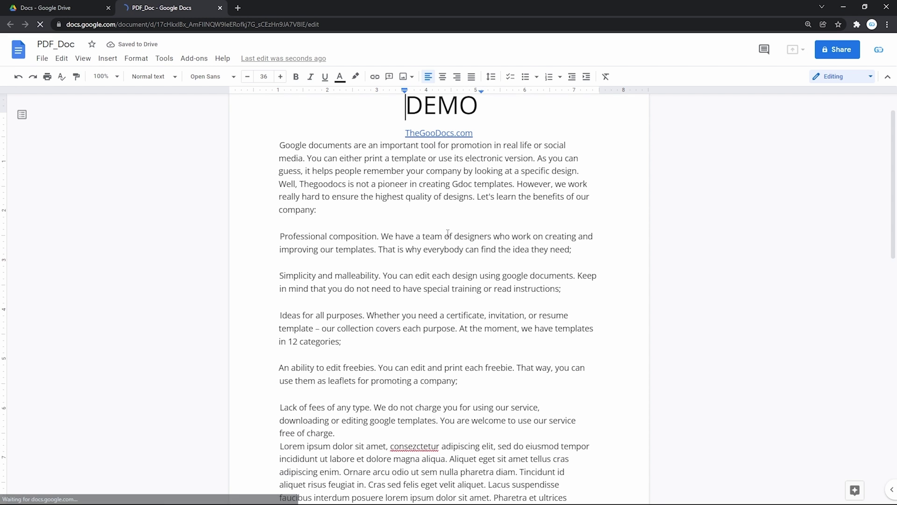
Select the Professional composition and final paragraphs, then place the cursor in the opening paragraph.
{"action": "triple_click", "coordinate": [433, 237]}
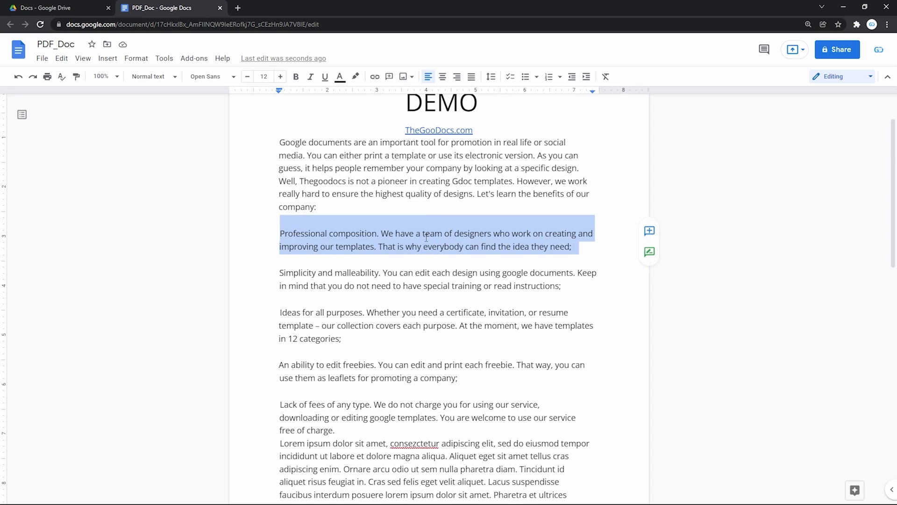
{"action": "scroll", "coordinate": [426, 238], "scroll_direction": "down", "scroll_amount": 5}
{"action": "scroll", "coordinate": [426, 238], "scroll_direction": "down", "scroll_amount": 3}
{"action": "scroll", "coordinate": [426, 238], "scroll_direction": "down", "scroll_amount": 2}
{"action": "scroll", "coordinate": [426, 239], "scroll_direction": "down", "scroll_amount": 3}
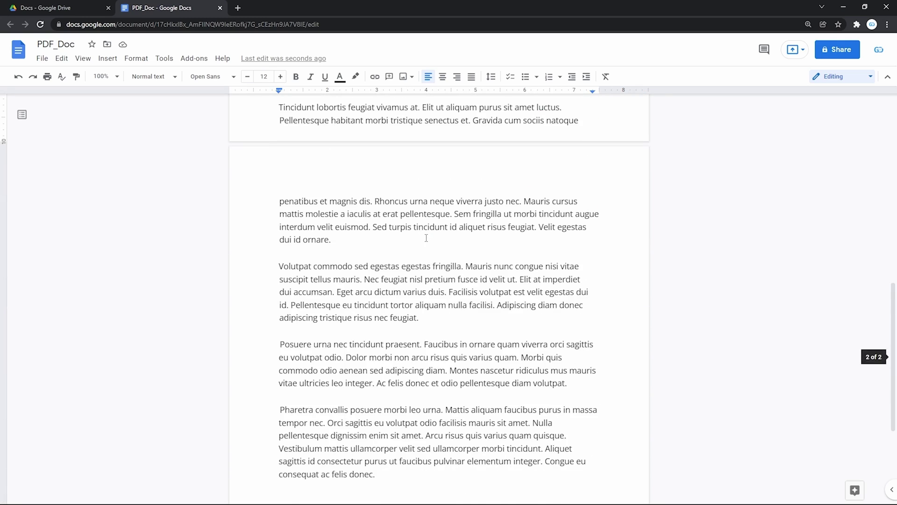
{"action": "scroll", "coordinate": [426, 239], "scroll_direction": "down", "scroll_amount": 3}
{"action": "scroll", "coordinate": [427, 239], "scroll_direction": "down", "scroll_amount": 2}
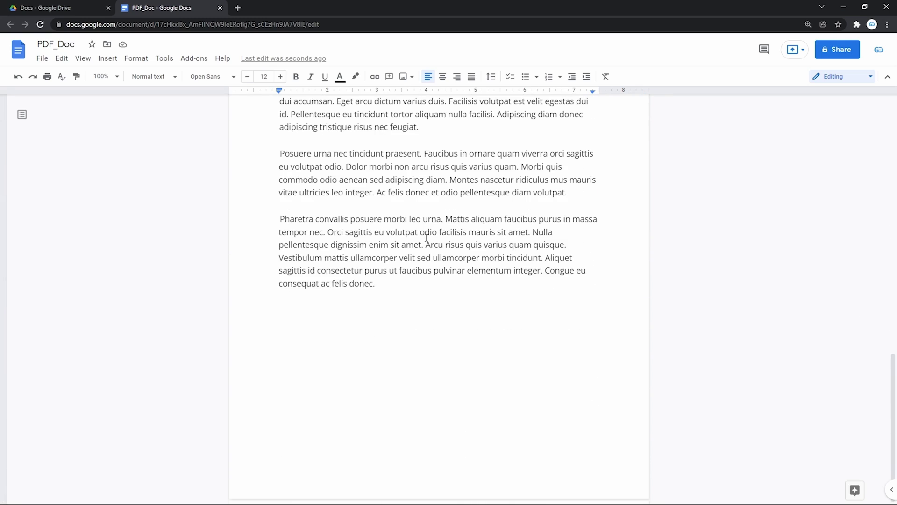
{"action": "triple_click", "coordinate": [401, 240]}
{"action": "scroll", "coordinate": [401, 239], "scroll_direction": "up", "scroll_amount": 3}
{"action": "scroll", "coordinate": [401, 240], "scroll_direction": "up", "scroll_amount": 5}
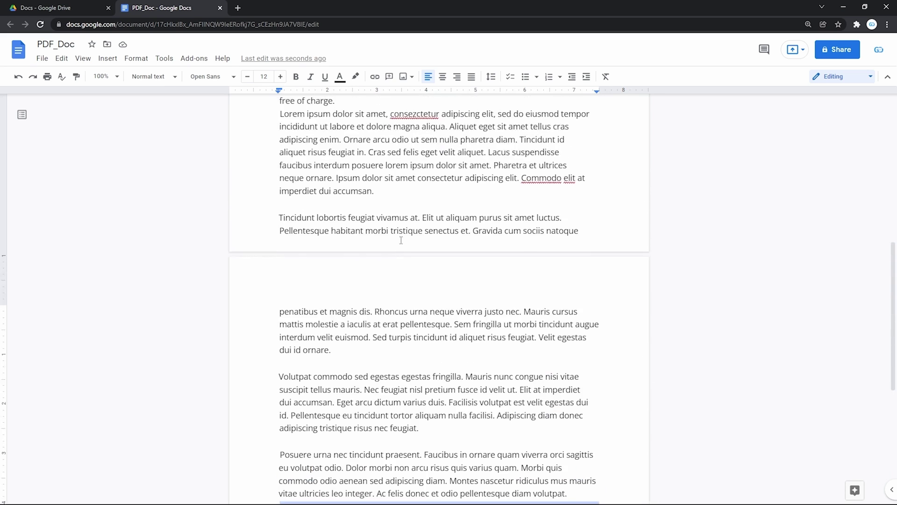
{"action": "scroll", "coordinate": [401, 239], "scroll_direction": "up", "scroll_amount": 5}
{"action": "scroll", "coordinate": [400, 240], "scroll_direction": "up", "scroll_amount": 2}
{"action": "left_click", "coordinate": [428, 220]}
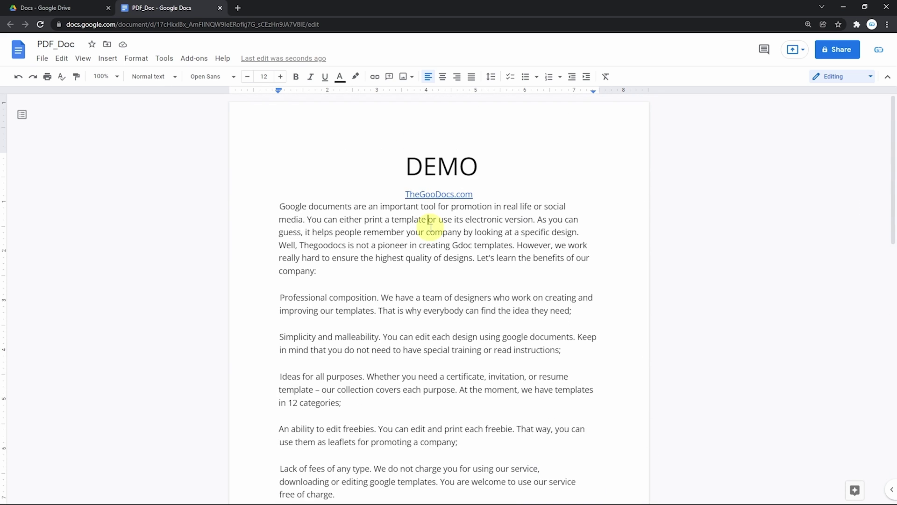